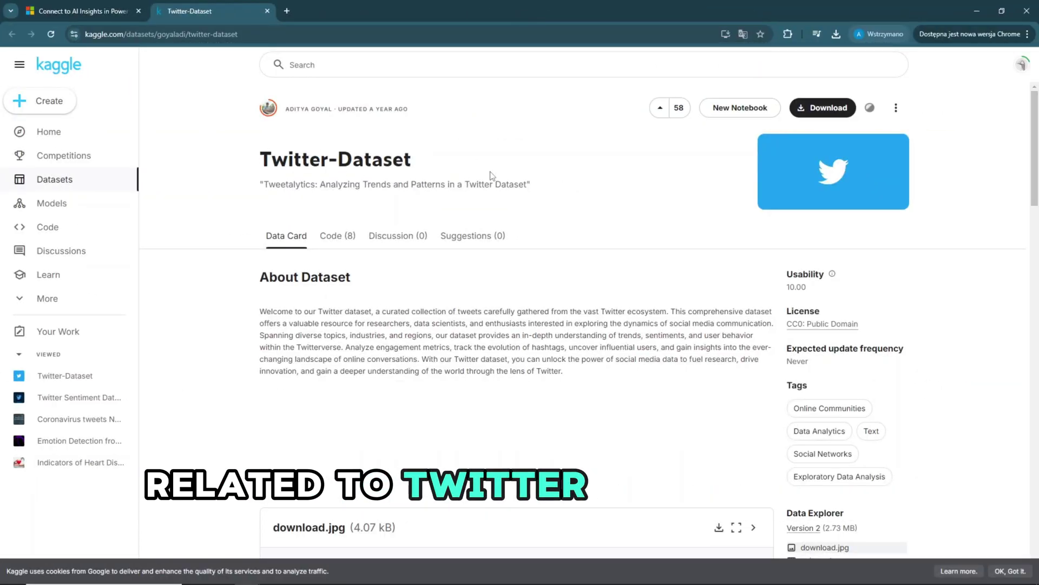
{"action": "scroll", "coordinate": [360, 263], "scroll_direction": "down", "scroll_amount": 1}
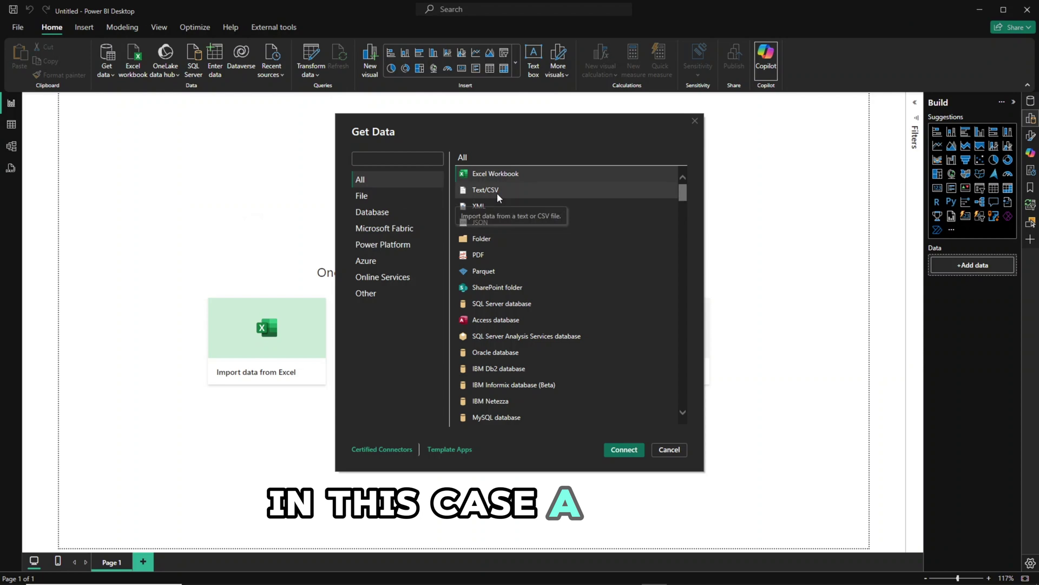
Import twitter_dataset.csv as a Text/CSV source and send it to the Power Query Editor
{"action": "left_click", "coordinate": [624, 450]}
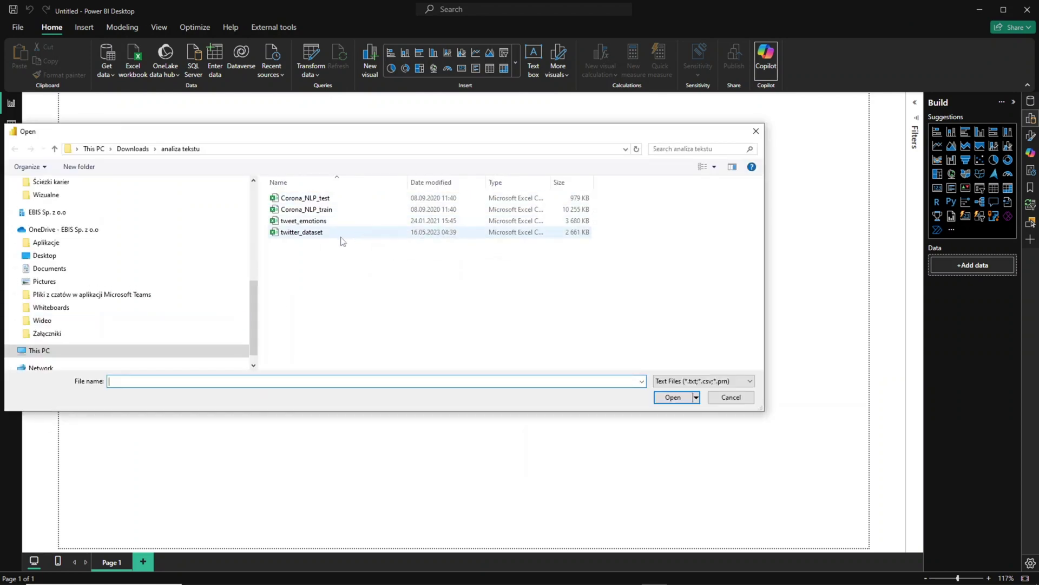
{"action": "left_click", "coordinate": [673, 396]}
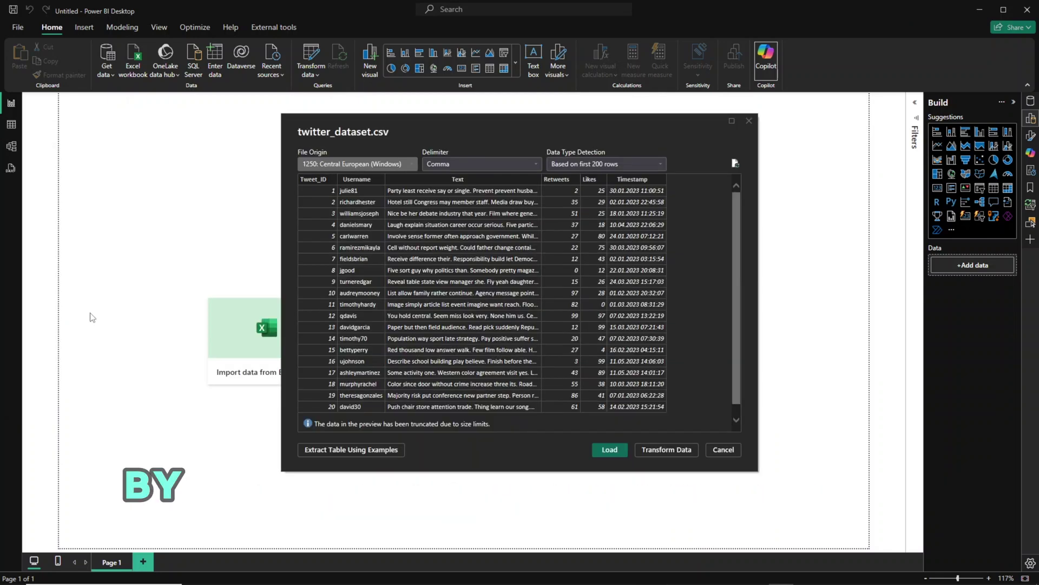
{"action": "left_click", "coordinate": [666, 449]}
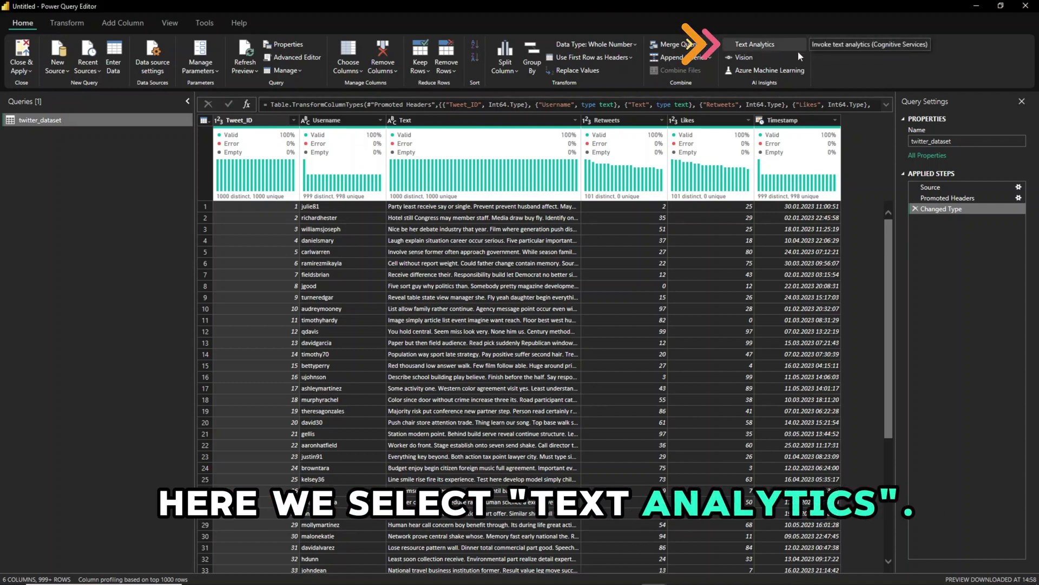
Sign in with the organizational account and connect the Text Analytics AI functions
{"action": "left_click", "coordinate": [755, 45]}
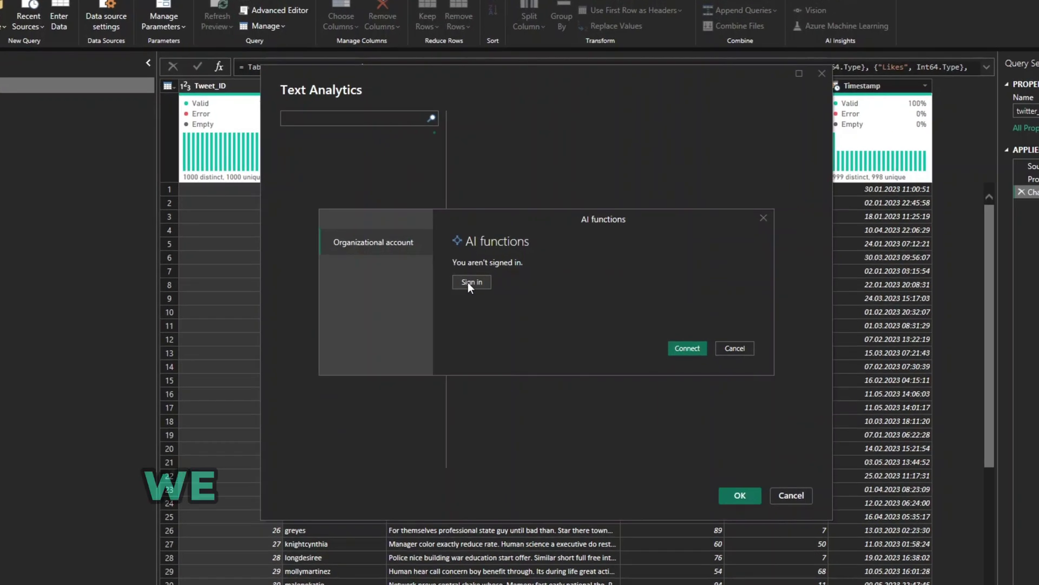
{"action": "left_click", "coordinate": [469, 282]}
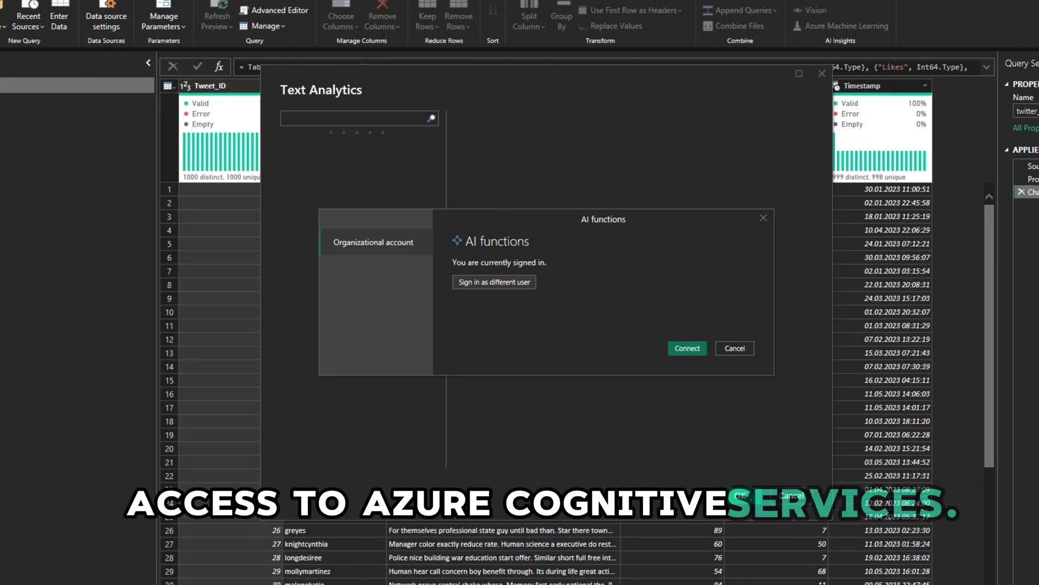
{"action": "left_click", "coordinate": [686, 348]}
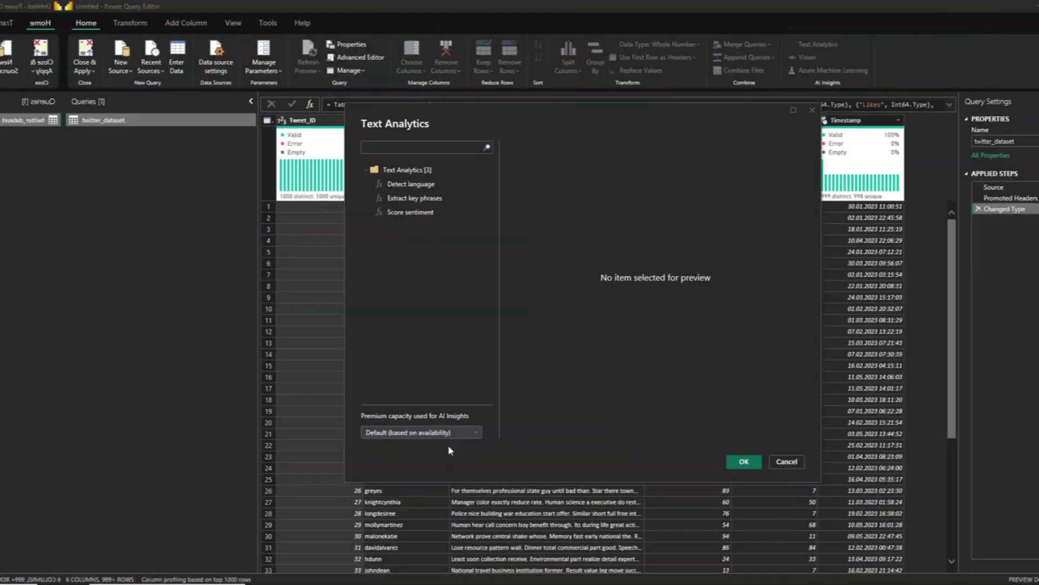
Apply Detect language with input type Column Name set to the Text column
{"action": "left_click", "coordinate": [348, 183]}
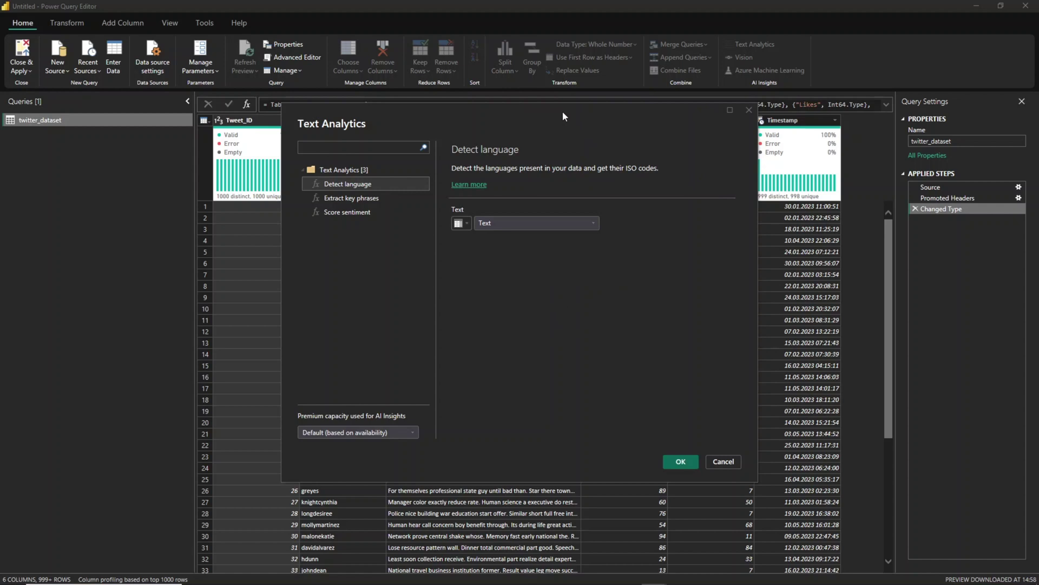
{"action": "left_click_drag", "start_coordinate": [563, 111], "coordinate": [506, 212]}
{"action": "left_click", "coordinate": [477, 324]}
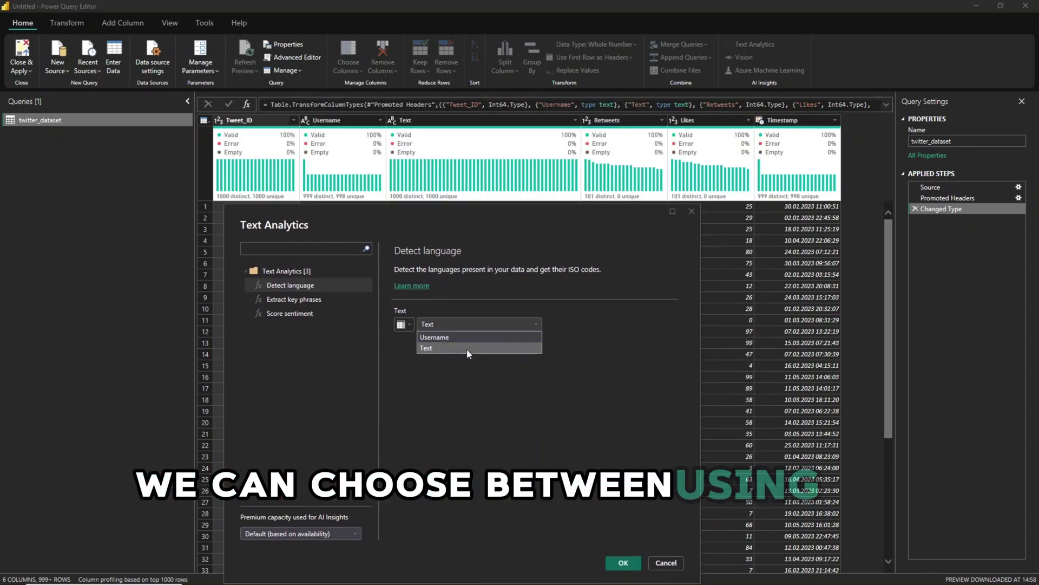
{"action": "left_click", "coordinate": [466, 349]}
{"action": "left_click", "coordinate": [403, 324]}
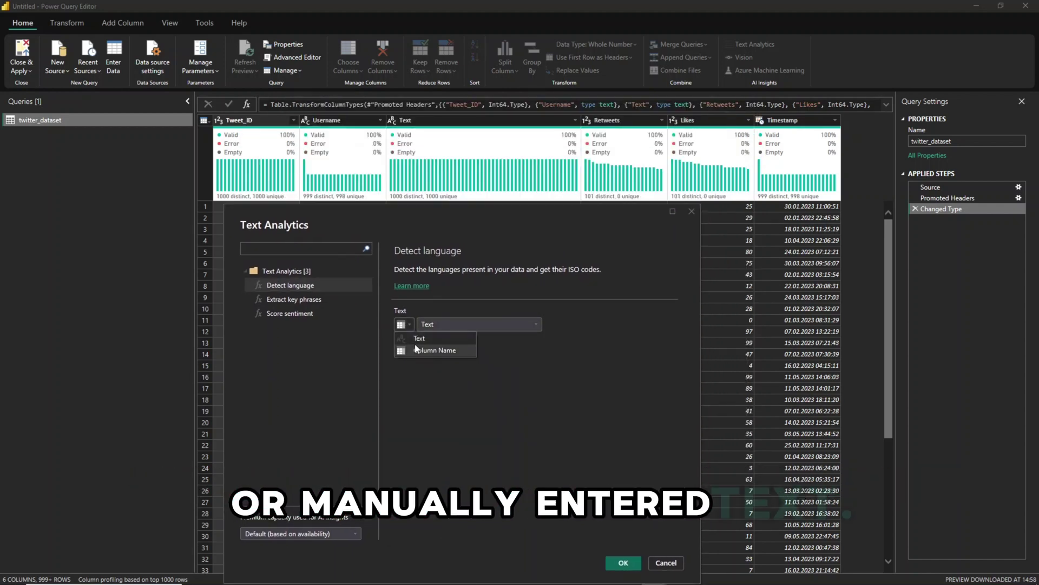
{"action": "left_click", "coordinate": [406, 326]}
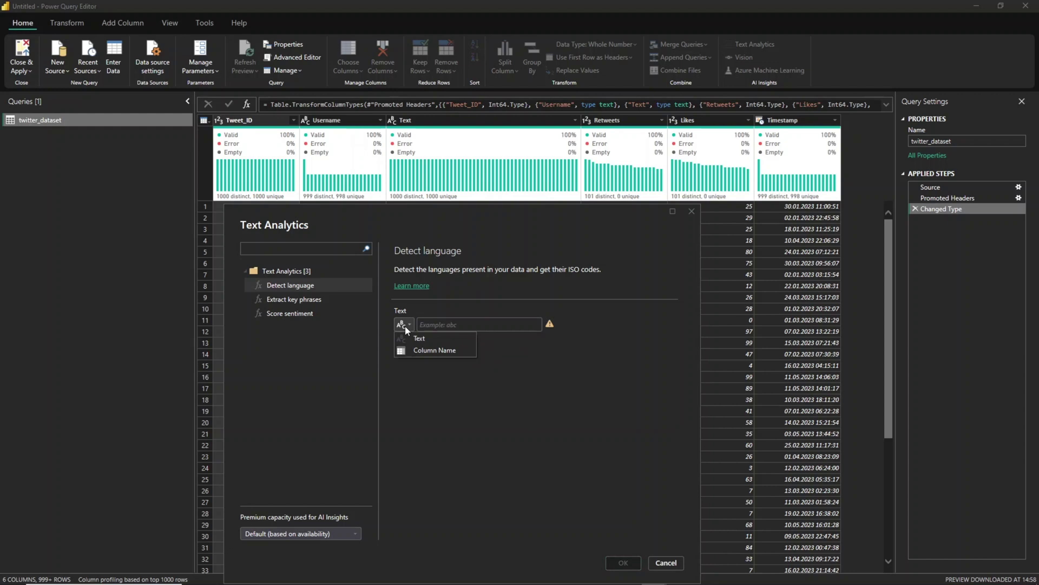
{"action": "left_click", "coordinate": [431, 351]}
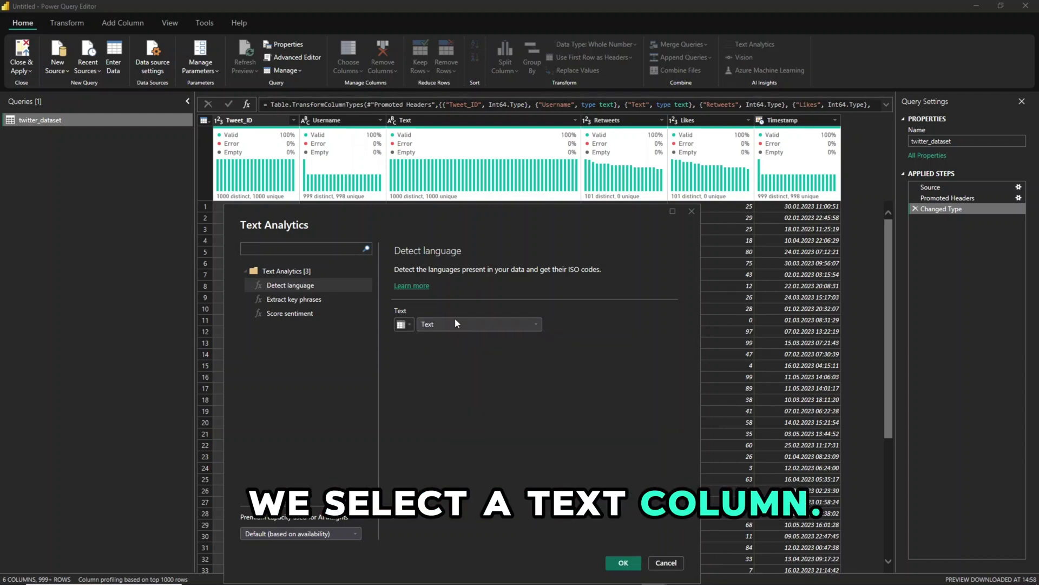
{"action": "left_click_drag", "start_coordinate": [478, 214], "coordinate": [495, 96]}
{"action": "left_click", "coordinate": [643, 445]}
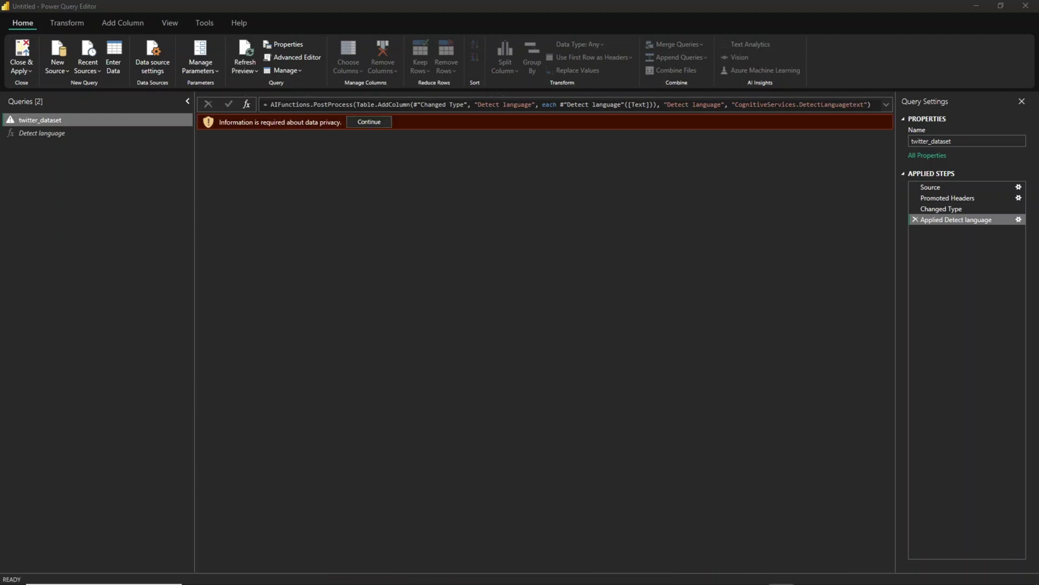
Continue past the privacy warning, choose Ignore Privacy Levels checks for this file, and save
{"action": "left_click", "coordinate": [374, 121]}
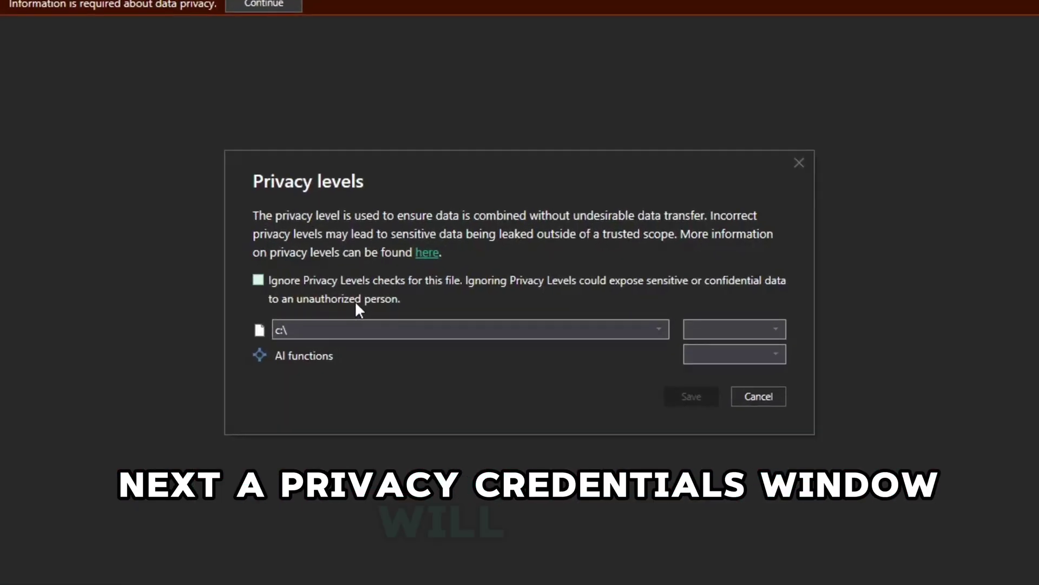
{"action": "left_click", "coordinate": [362, 282]}
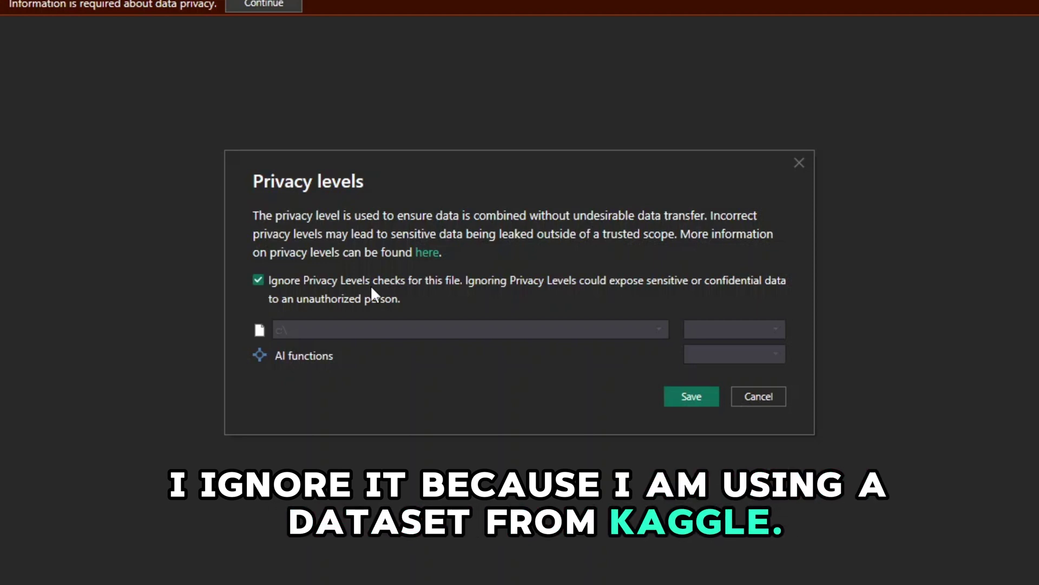
{"action": "left_click", "coordinate": [371, 286]}
{"action": "left_click", "coordinate": [762, 326]}
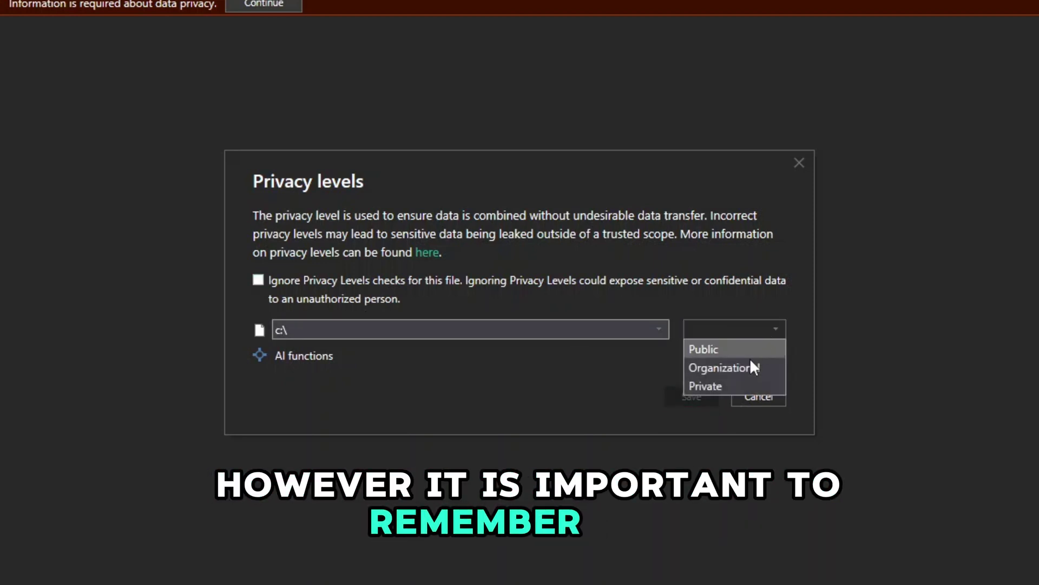
{"action": "left_click", "coordinate": [769, 320]}
{"action": "left_click", "coordinate": [735, 355]}
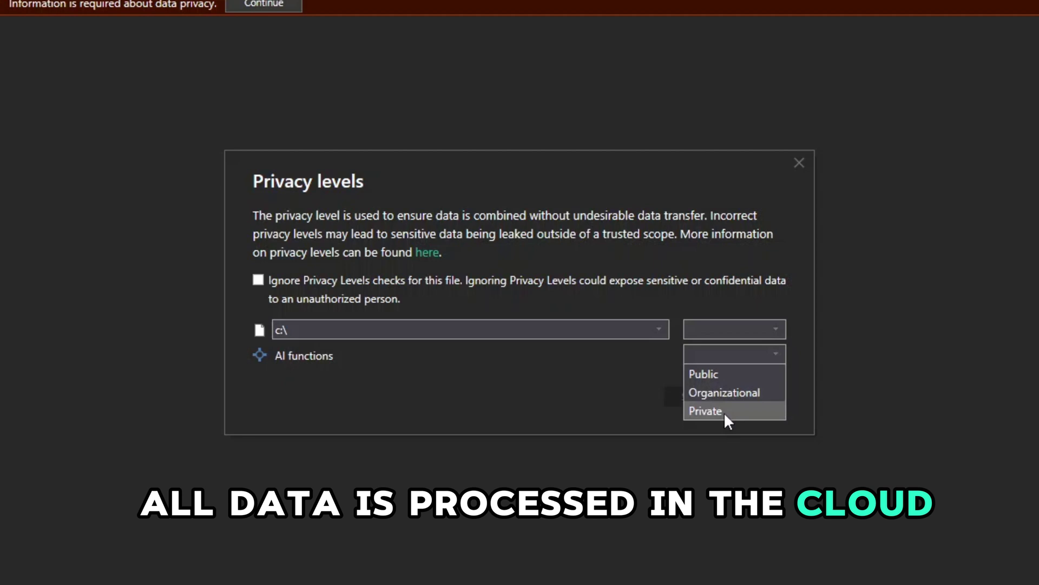
{"action": "left_click", "coordinate": [690, 282]}
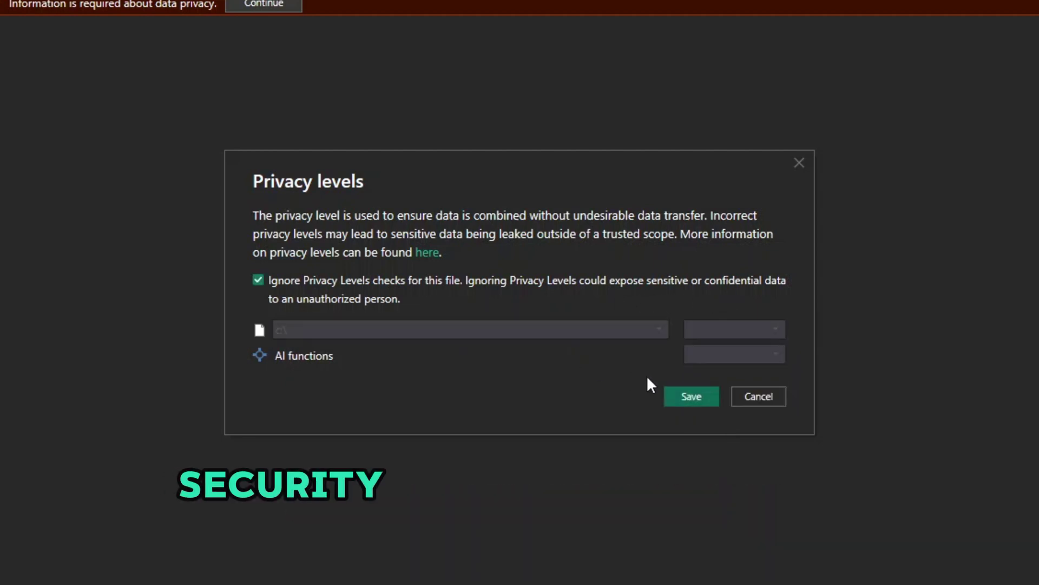
{"action": "left_click", "coordinate": [690, 396]}
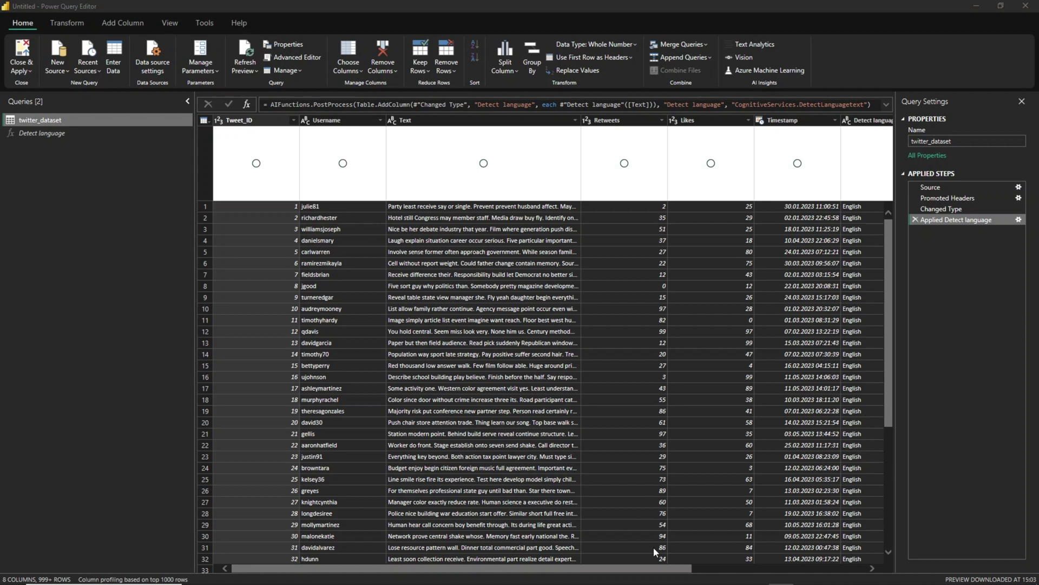
{"action": "left_click_drag", "start_coordinate": [653, 570], "coordinate": [871, 564]}
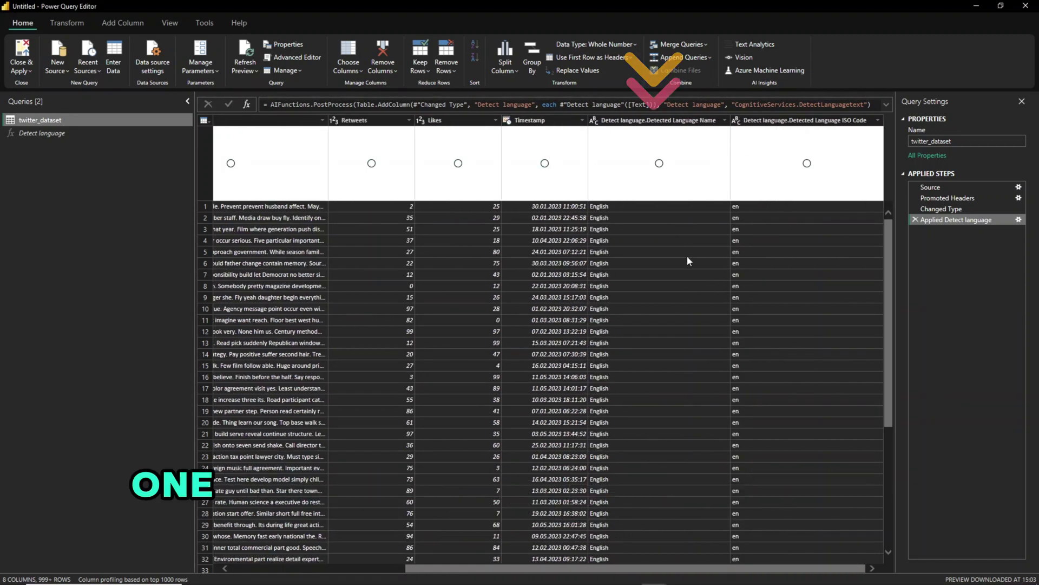
{"action": "left_click", "coordinate": [724, 120]}
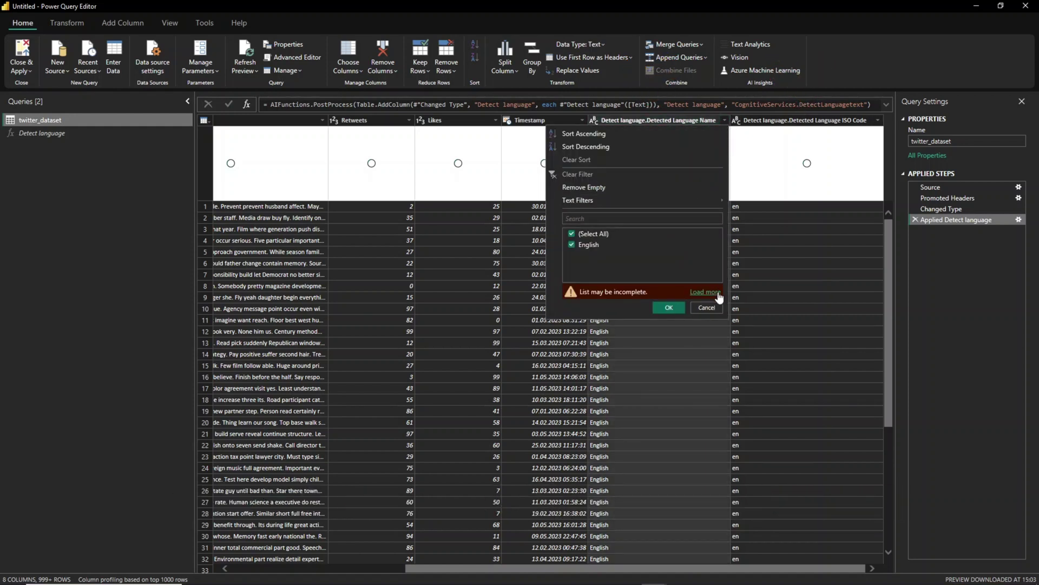
{"action": "left_click", "coordinate": [709, 292]}
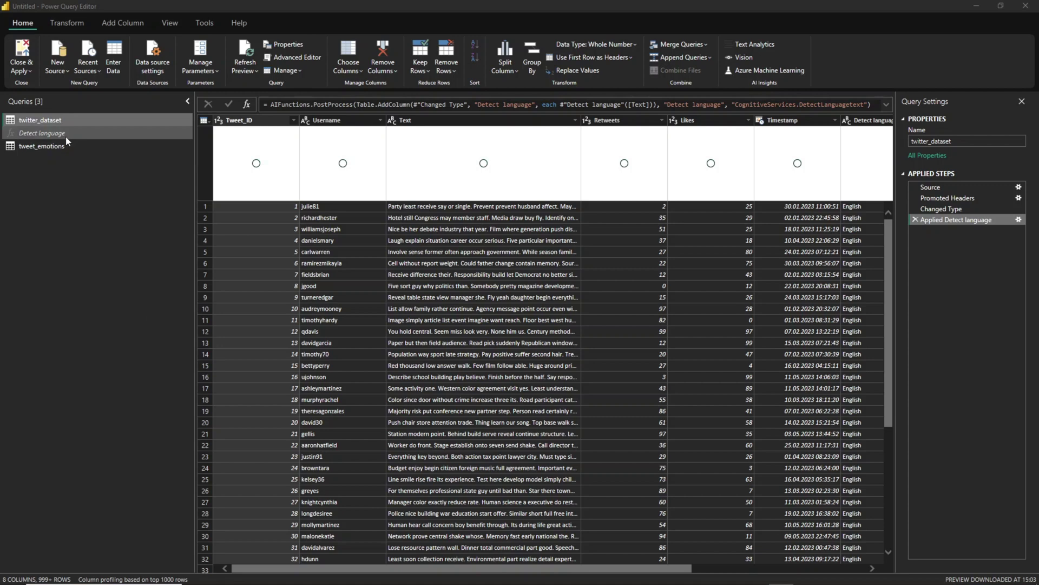
Invoke Detect language on 'chrząszcz' and inspect the Polish and pl results
{"action": "left_click", "coordinate": [66, 134]}
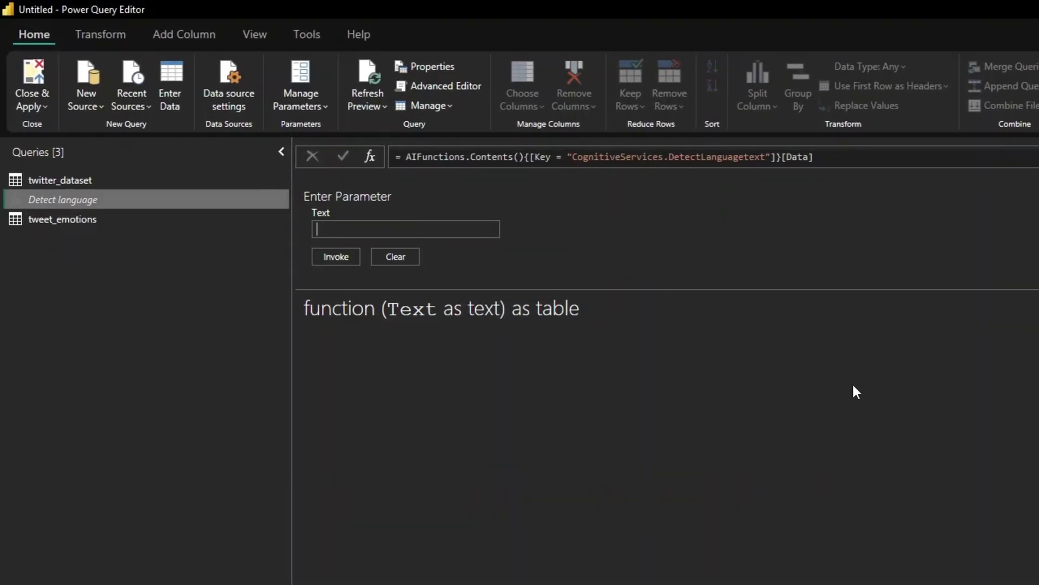
{"action": "type", "text": "chrza"}
{"action": "key", "text": "alt"}
{"action": "type", "text": "szcz"}
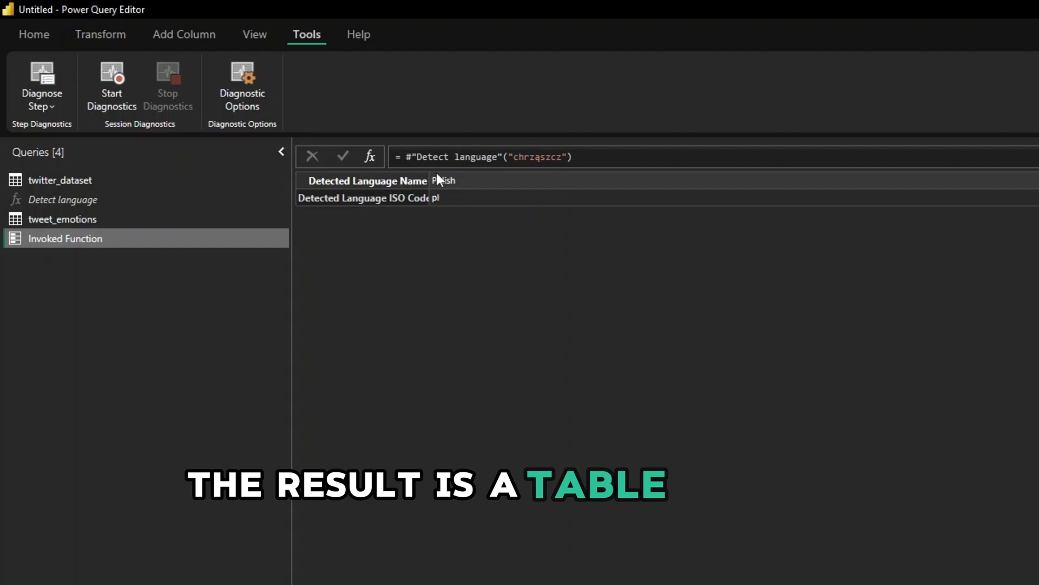
{"action": "left_click", "coordinate": [427, 181]}
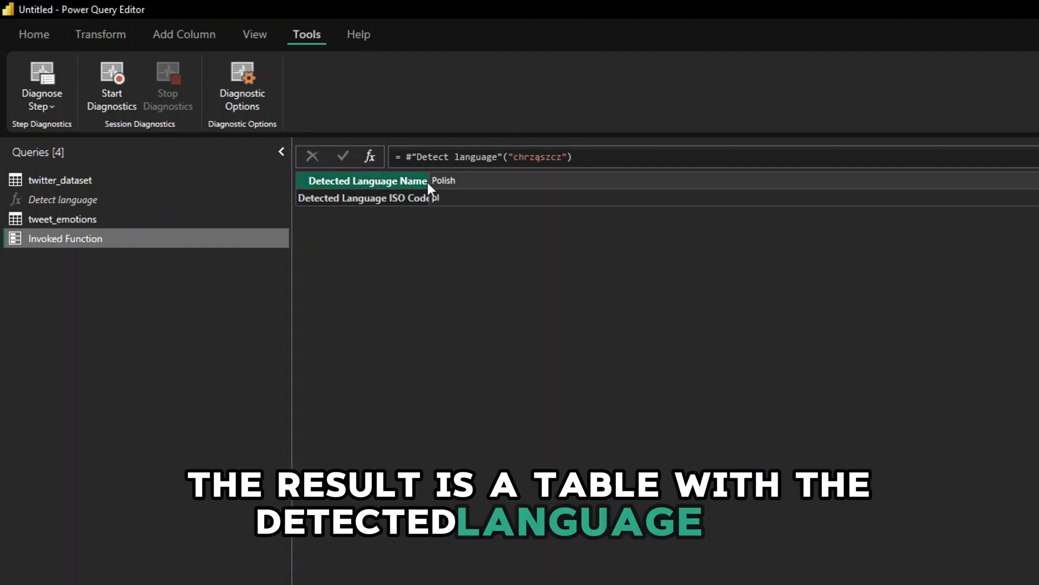
{"action": "left_click", "coordinate": [403, 197]}
{"action": "left_click", "coordinate": [470, 200]}
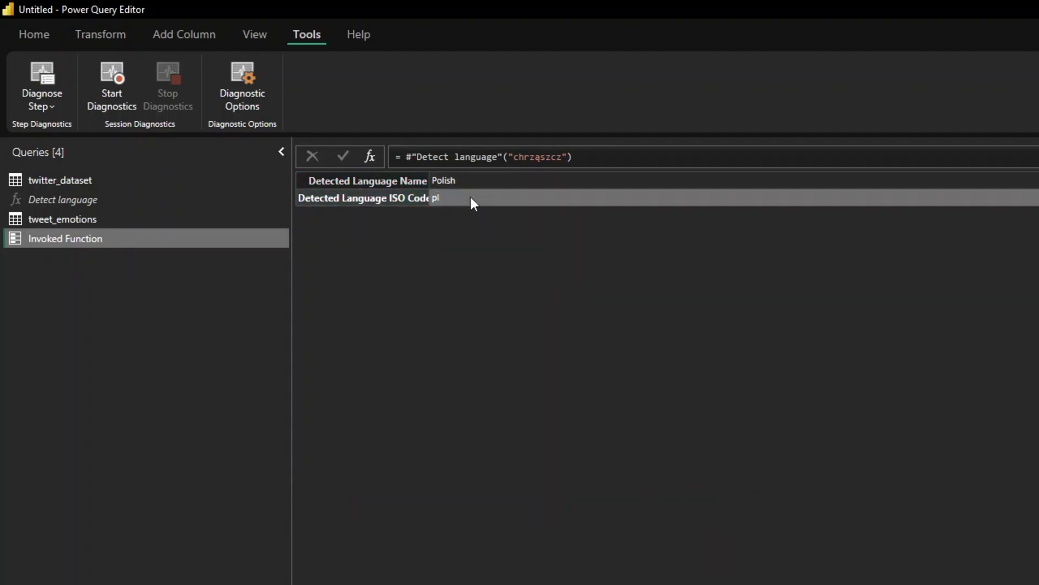
{"action": "left_click", "coordinate": [428, 182]}
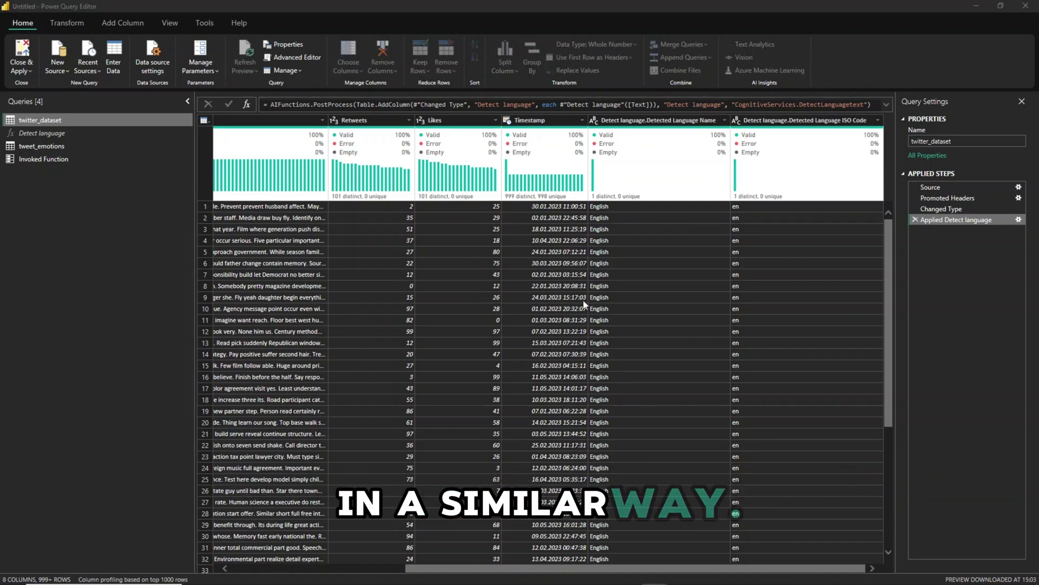
Run Extract key phrases from Text Analytics on the twitter_dataset Text column
{"action": "left_click", "coordinate": [755, 44]}
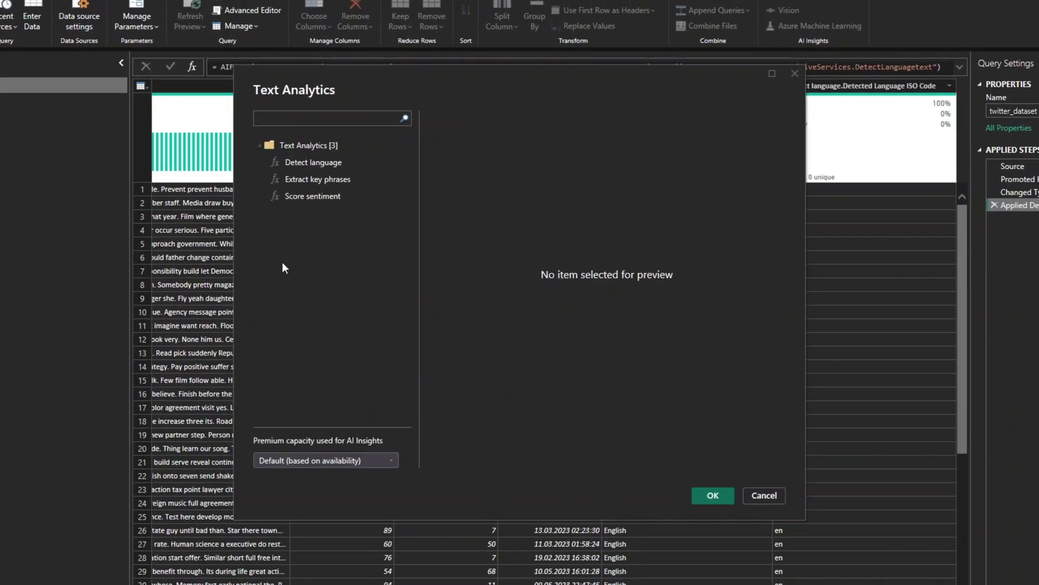
{"action": "left_click", "coordinate": [322, 180]}
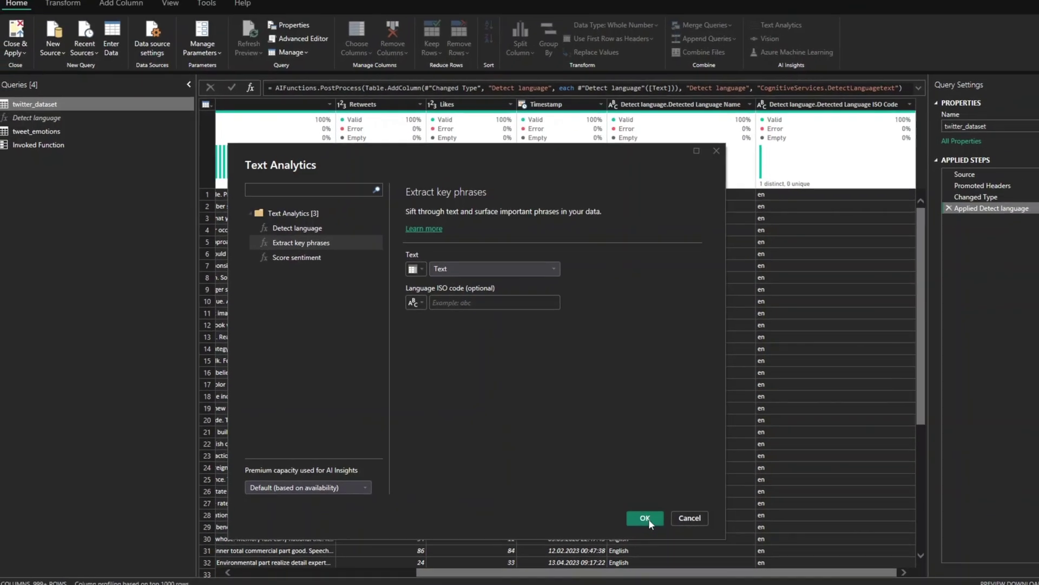
{"action": "left_click", "coordinate": [716, 523]}
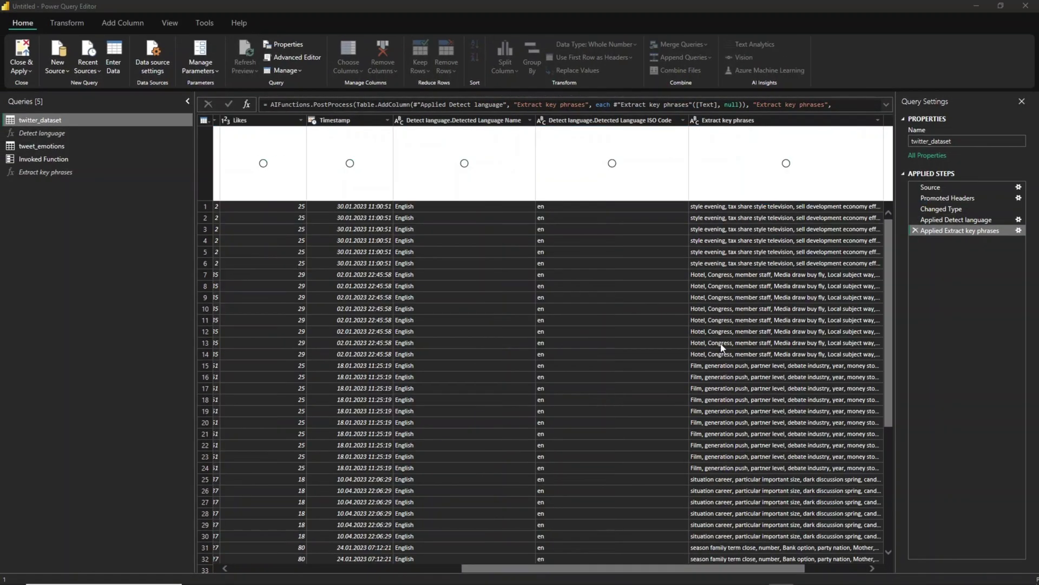
{"action": "left_click_drag", "start_coordinate": [691, 572], "coordinate": [755, 572]}
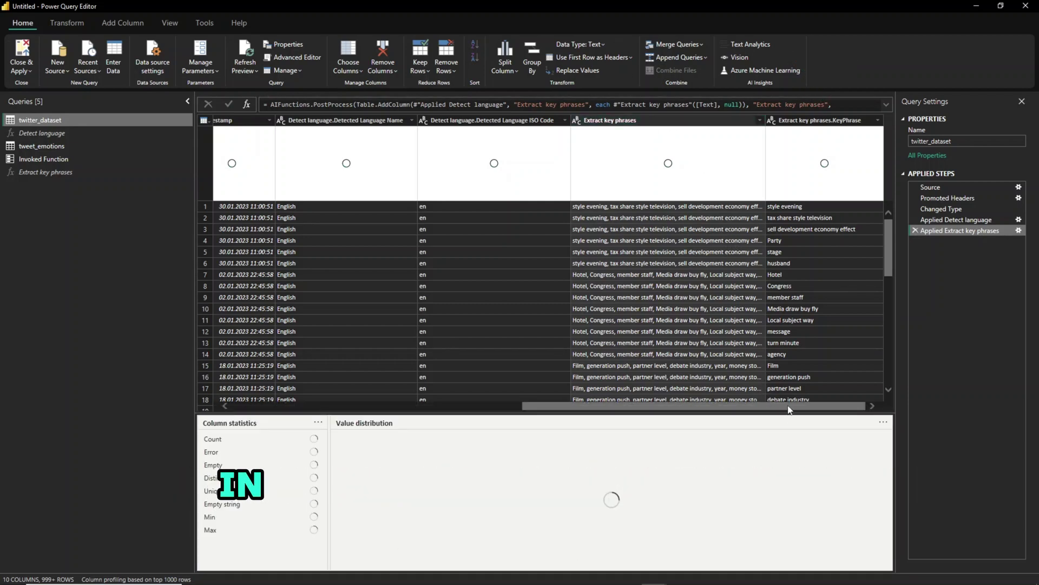
Show the column profile for the Extract key phrases.KeyPhrase column
{"action": "left_click", "coordinate": [818, 122]}
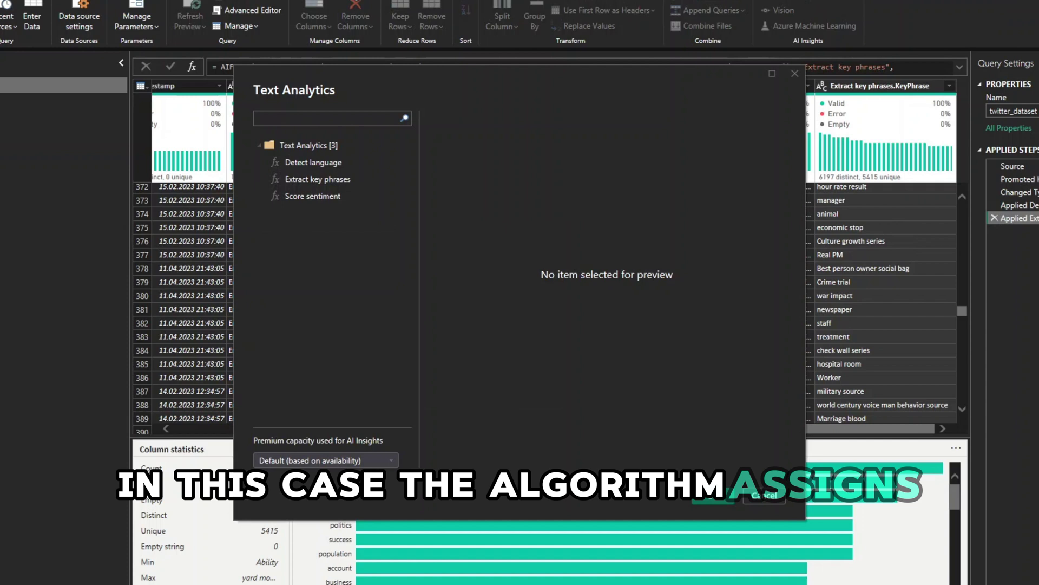
Run Score sentiment on the tweets' Text column
{"action": "left_click", "coordinate": [312, 196]}
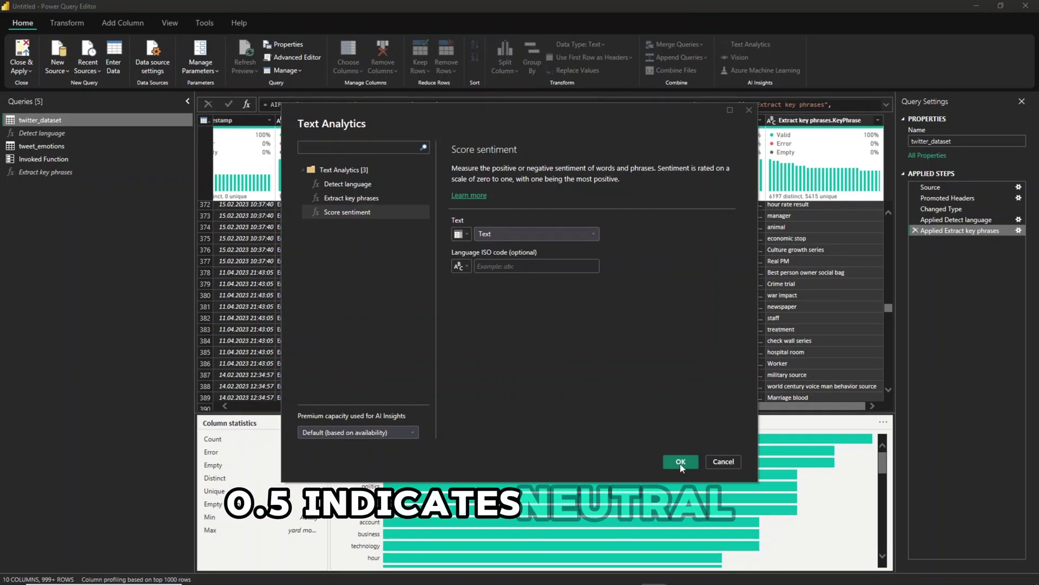
{"action": "left_click", "coordinate": [681, 461]}
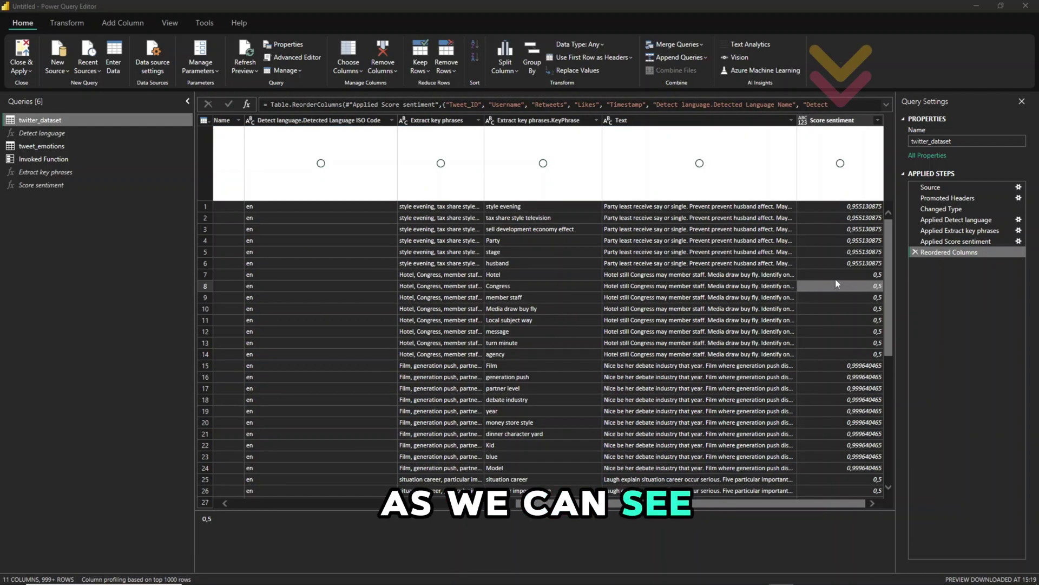
{"action": "scroll", "coordinate": [841, 250], "scroll_direction": "down", "scroll_amount": 8}
{"action": "scroll", "coordinate": [842, 249], "scroll_direction": "up", "scroll_amount": 3}
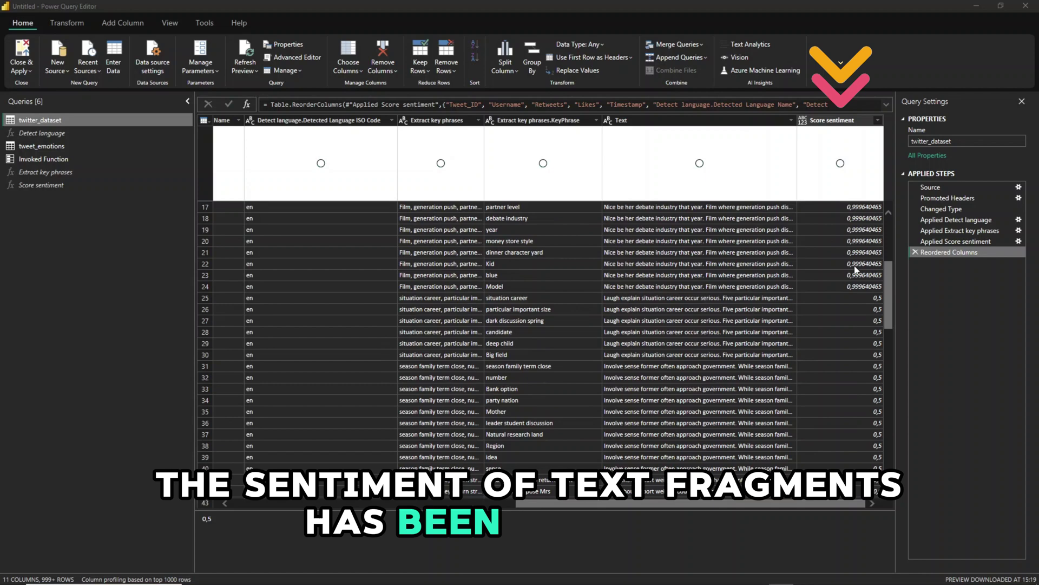
{"action": "scroll", "coordinate": [855, 271], "scroll_direction": "up", "scroll_amount": 5}
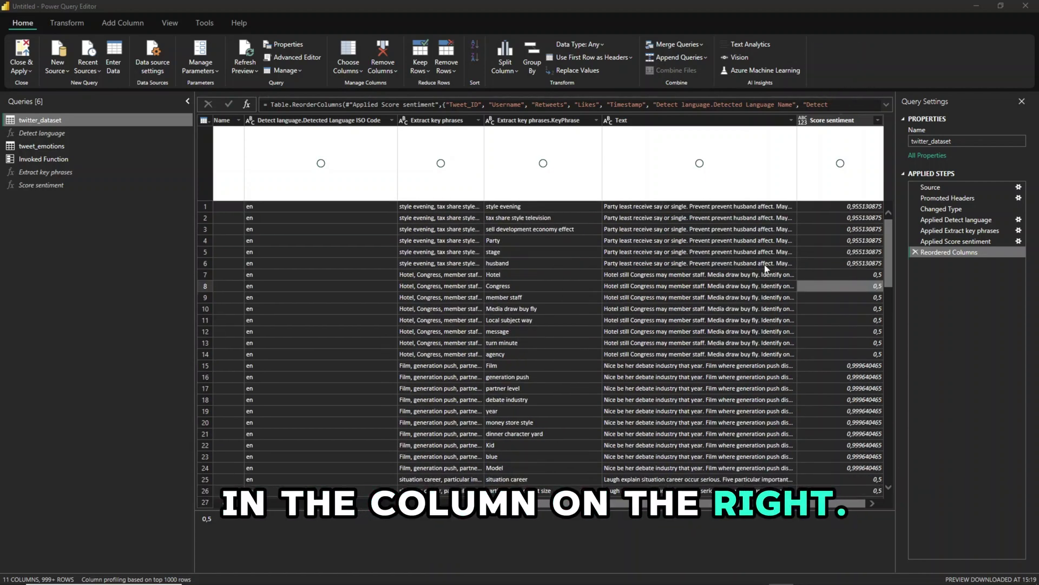